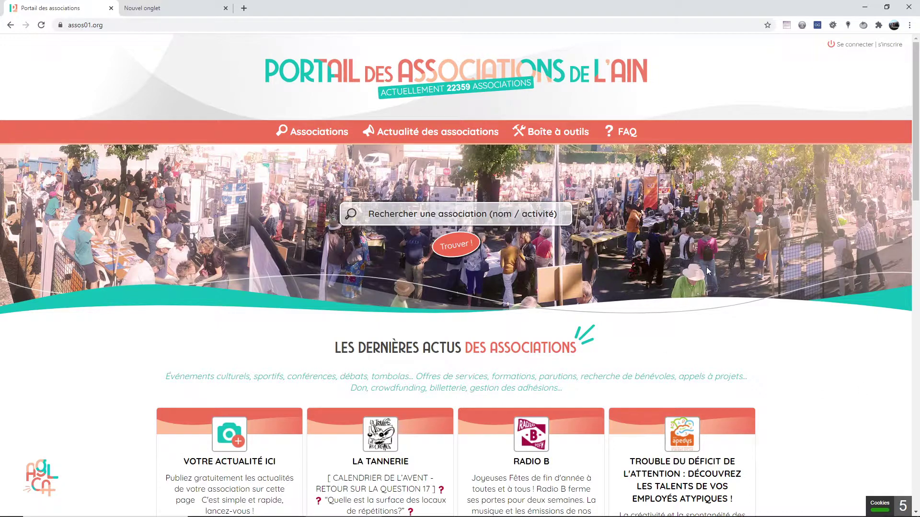
Search the association directory for "Judo Polliat" and open the Judo Club Polliat record
click(436, 214)
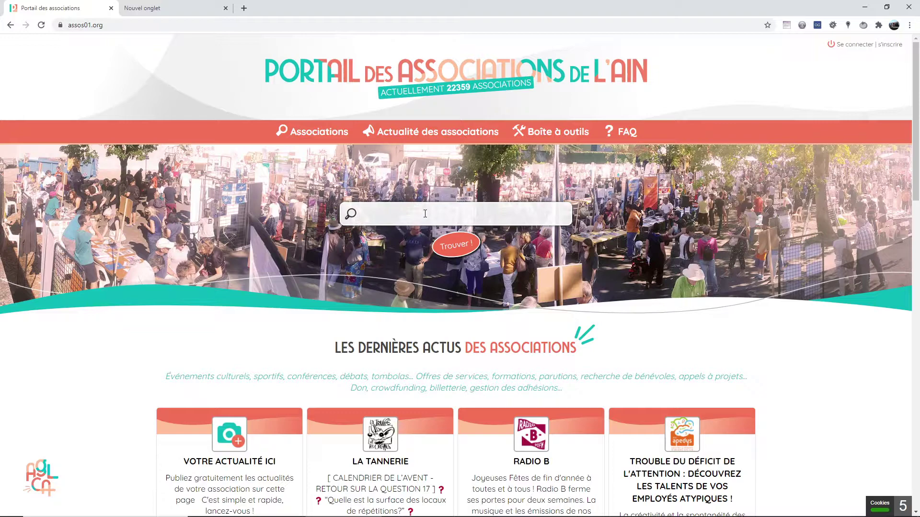
text(Judo Polliat)
key(Return)
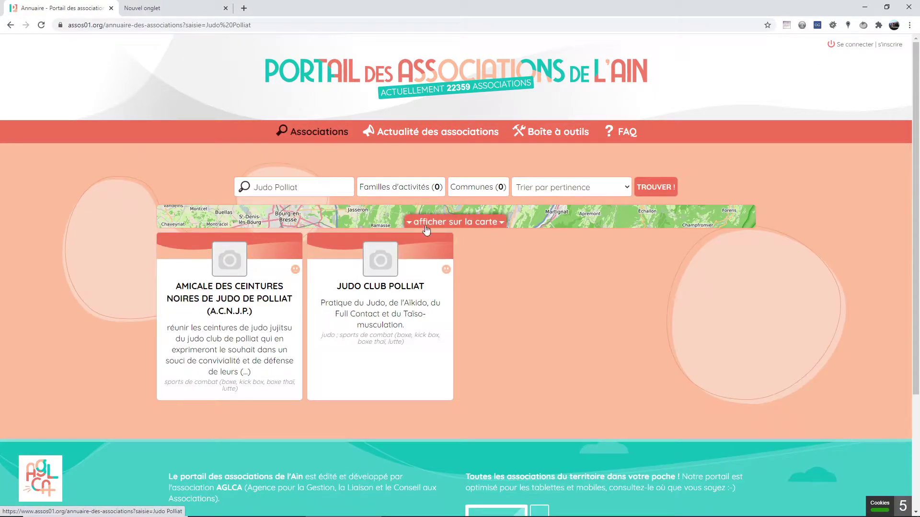
click(376, 292)
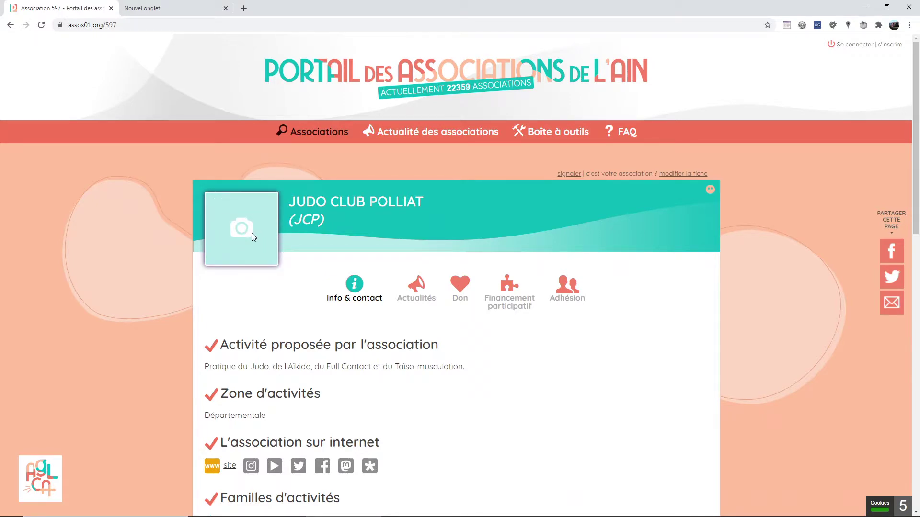
Look through the association's Actualités section and its Info & contact details down to the location map
click(411, 308)
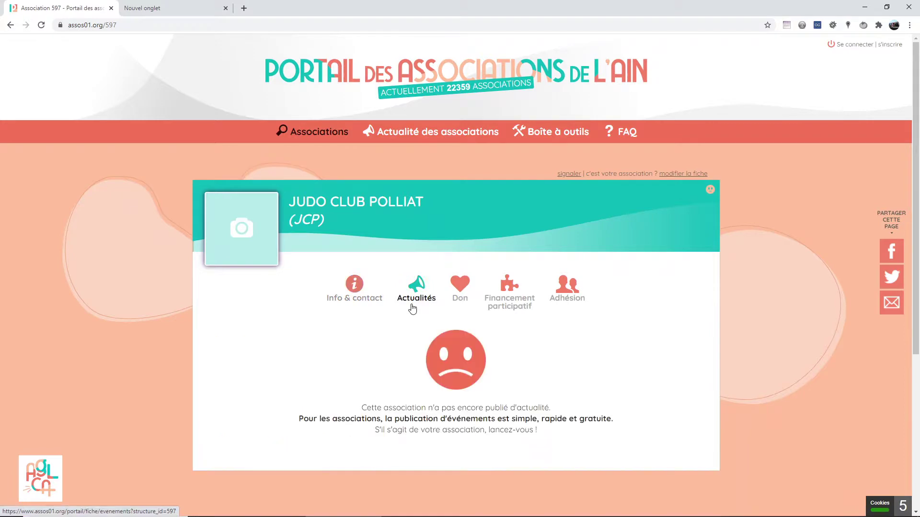
click(366, 348)
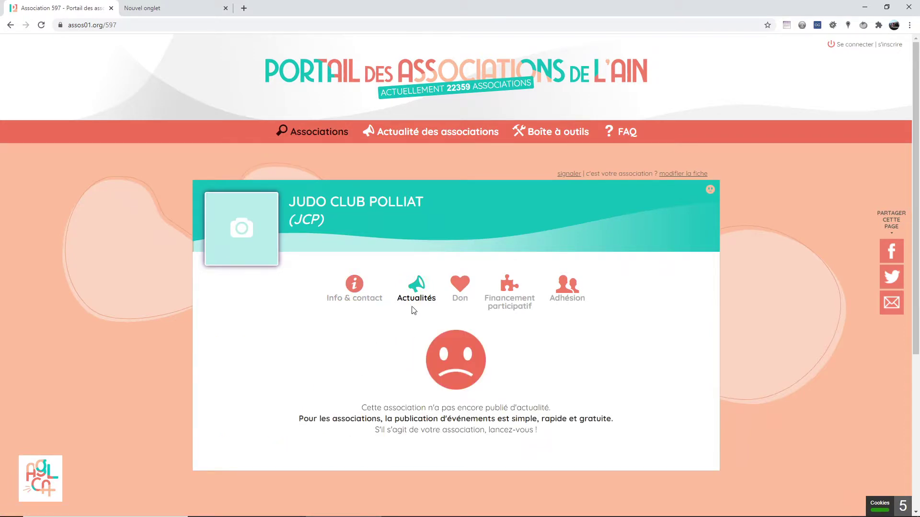
click(358, 299)
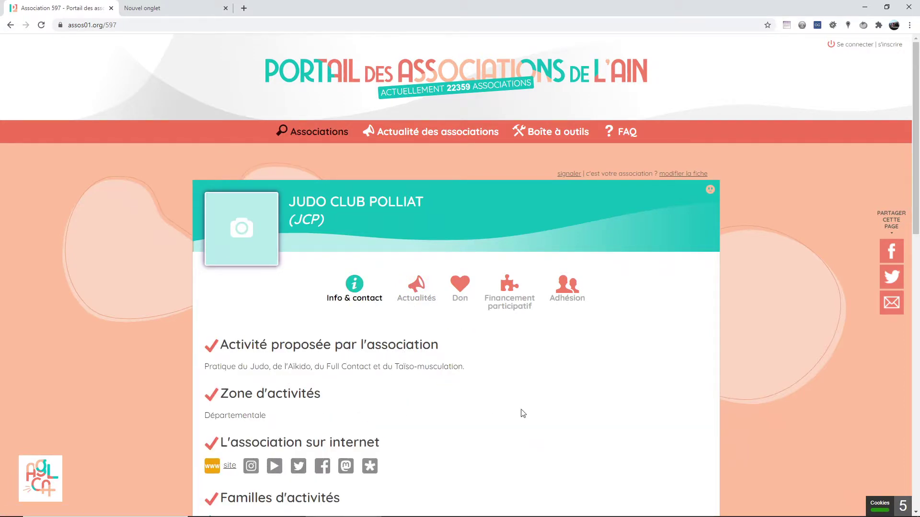
scroll(431, 365, down, 5)
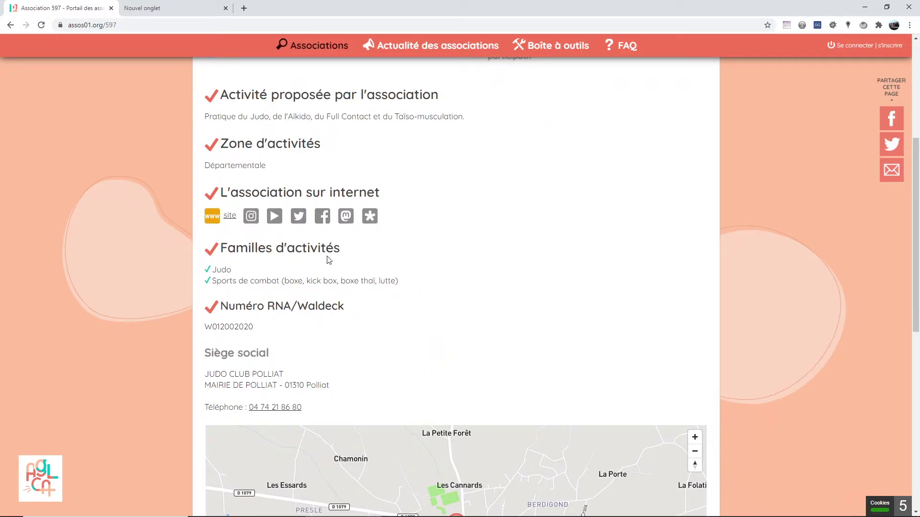
scroll(370, 318, down, 3)
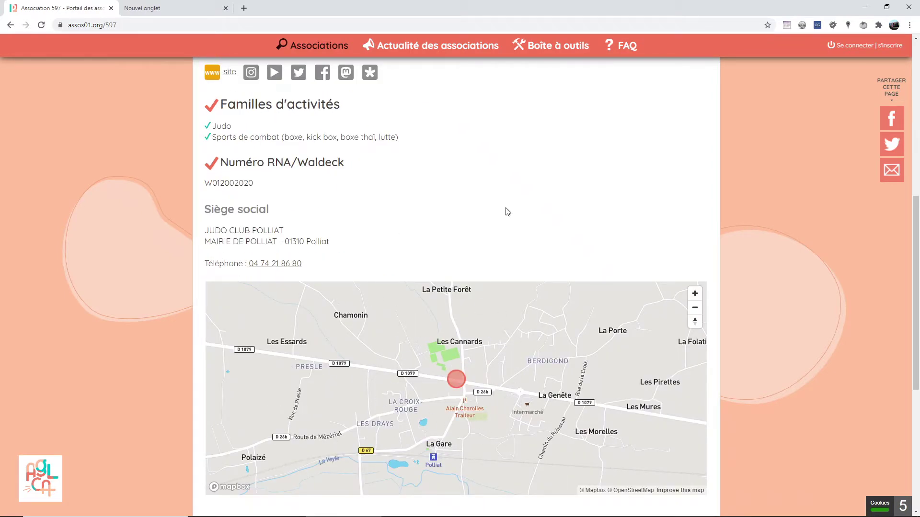
scroll(497, 252, up, 5)
scroll(498, 252, up, 3)
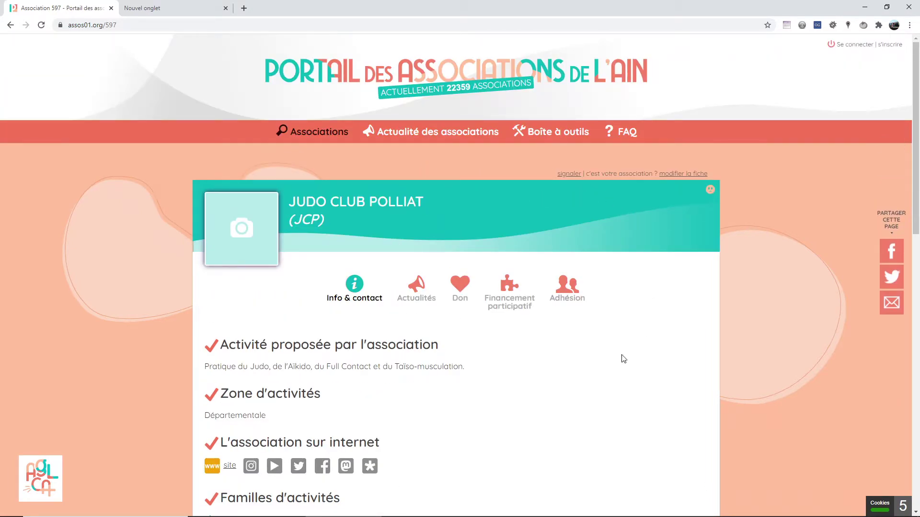
Open the request form for modifying the Judo Club Polliat record and bring up its "Qui êtes-vous ?" section
click(680, 174)
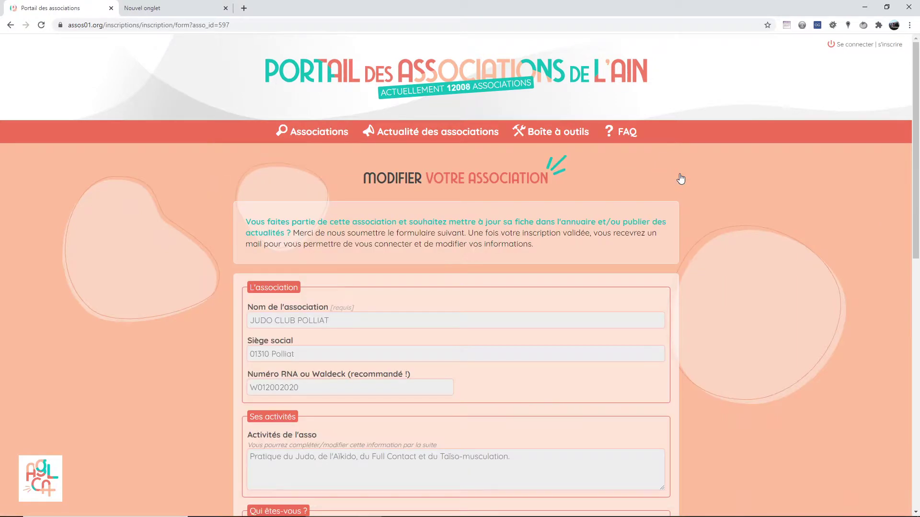
scroll(362, 315, down, 2)
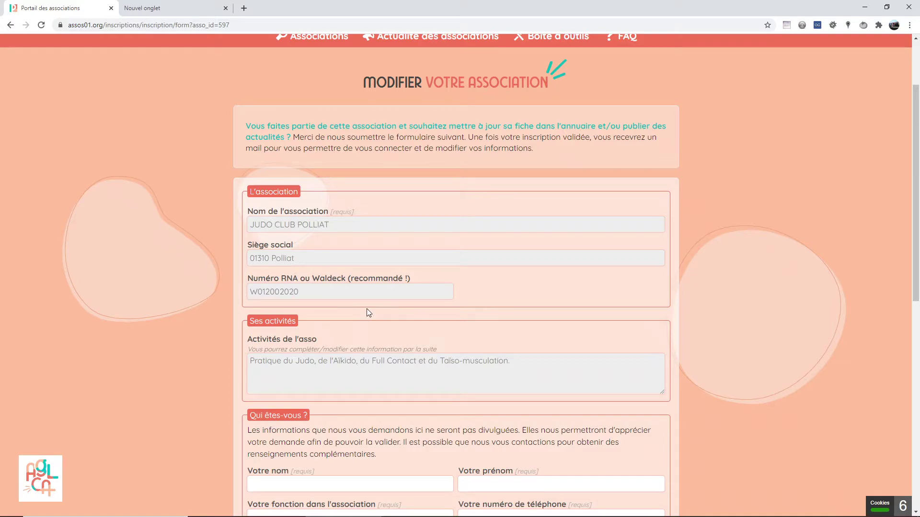
scroll(366, 313, down, 4)
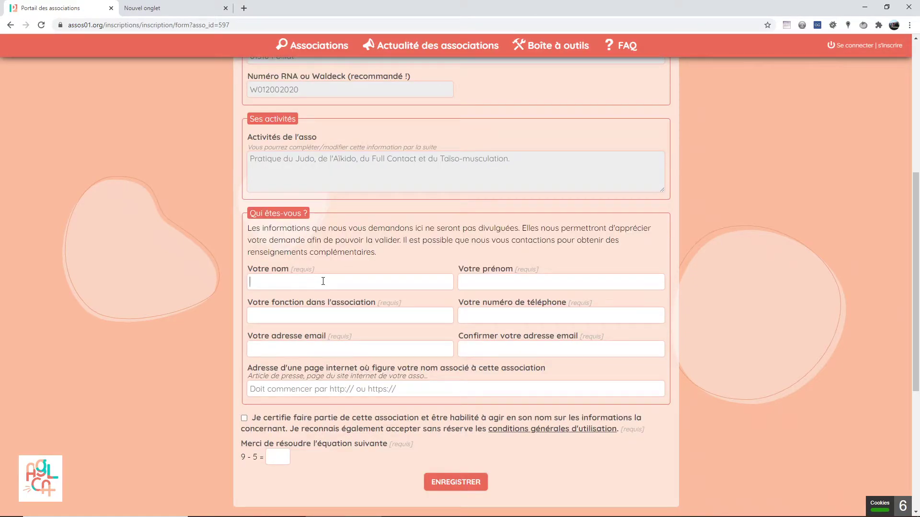
Go through the name, e-mail and web page fields of the modification form and tick the certification of belonging to the association
click(322, 281)
click(530, 287)
click(375, 347)
click(480, 352)
click(277, 391)
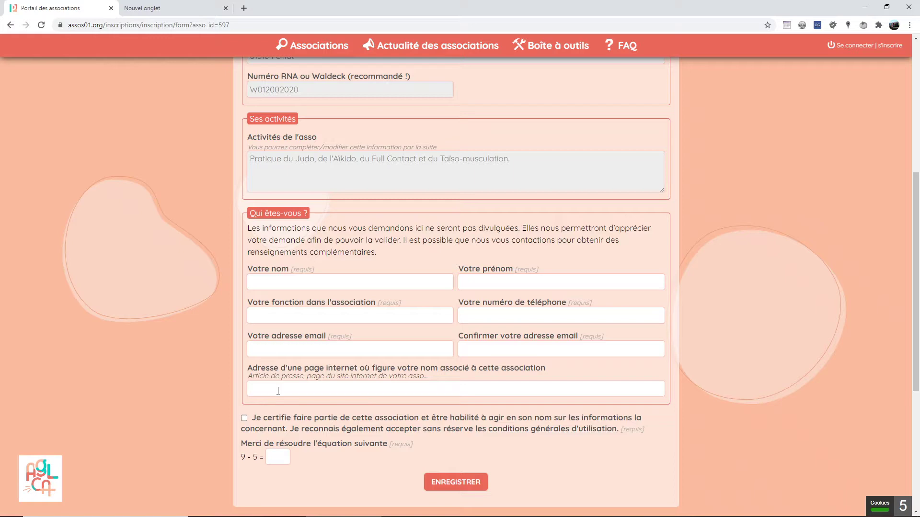
click(254, 428)
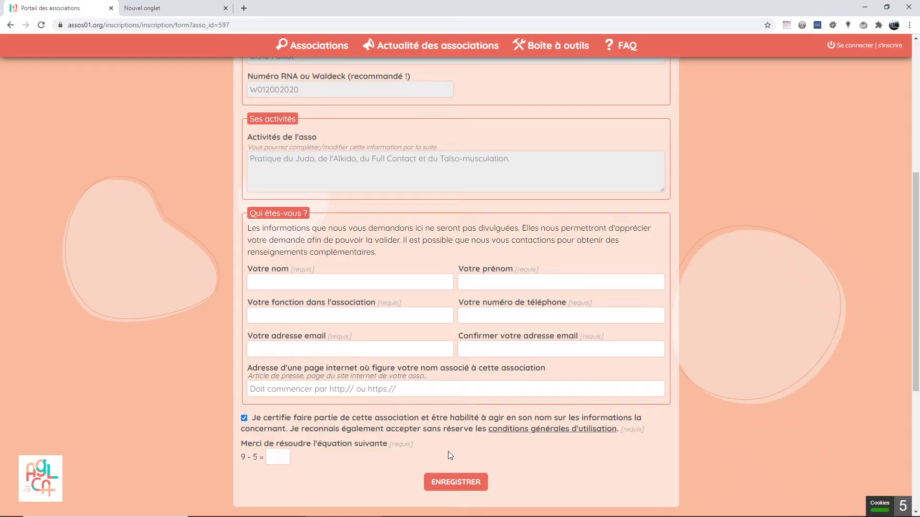
Return to the portal's home page and open the "Votre actualité ici" information page
scroll(444, 221, up, 6)
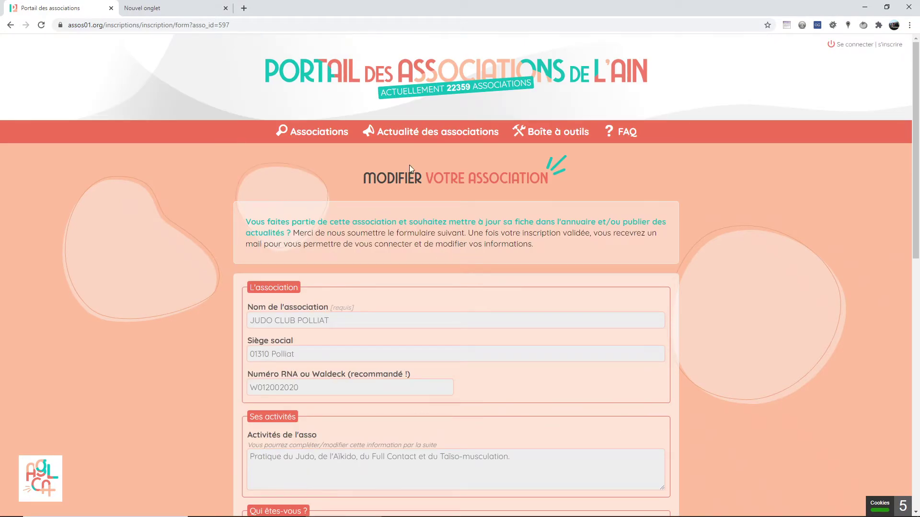
click(434, 85)
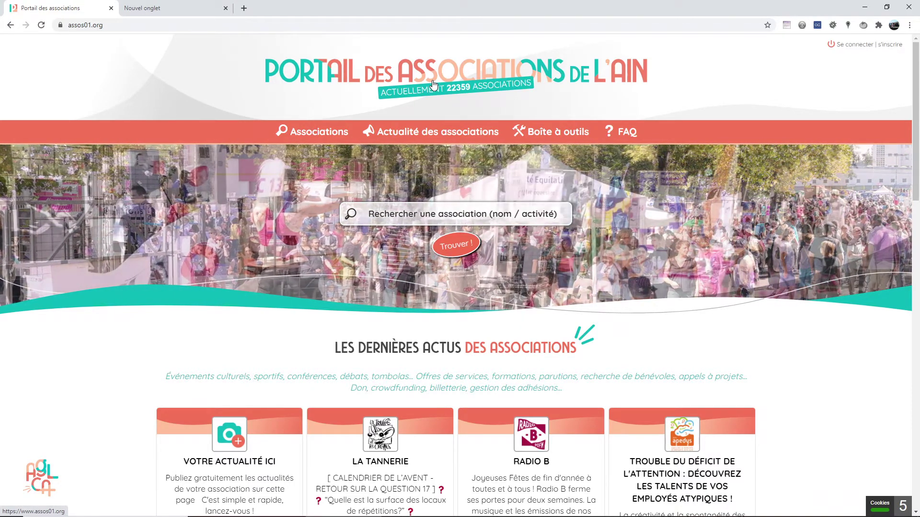
scroll(243, 381, down, 2)
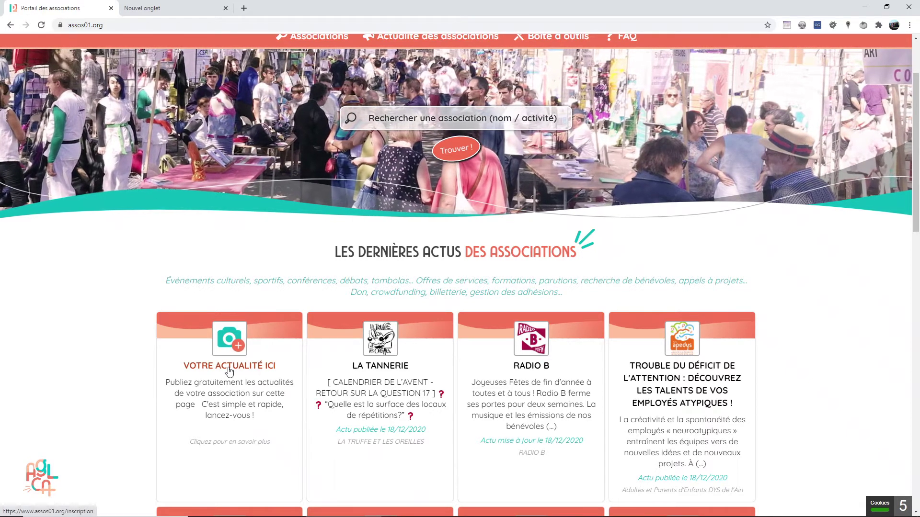
click(229, 373)
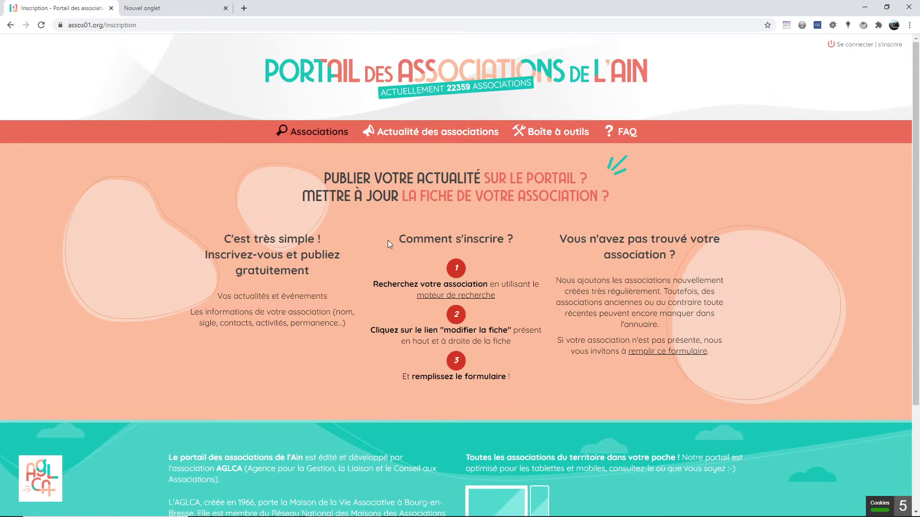
Read the three registration steps under "Comment s'inscrire ?"
drag(400, 237, 511, 365)
click(485, 360)
drag(405, 241, 520, 381)
click(516, 371)
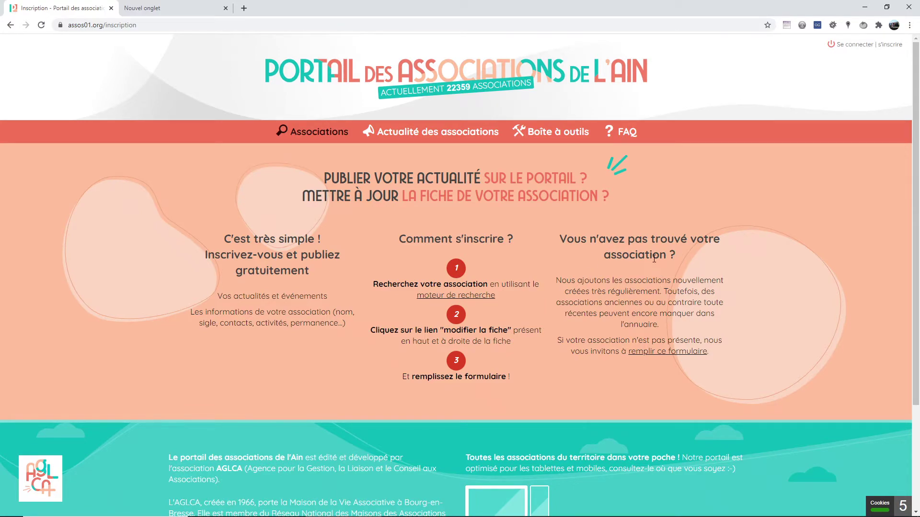
Open the form for submitting an association that is missing from the directory
click(661, 354)
scroll(453, 302, down, 1)
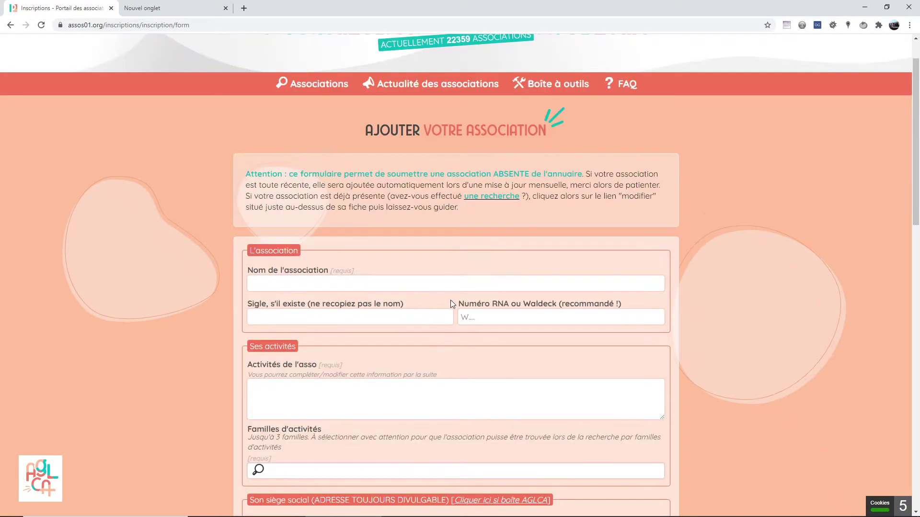
scroll(450, 304, down, 1)
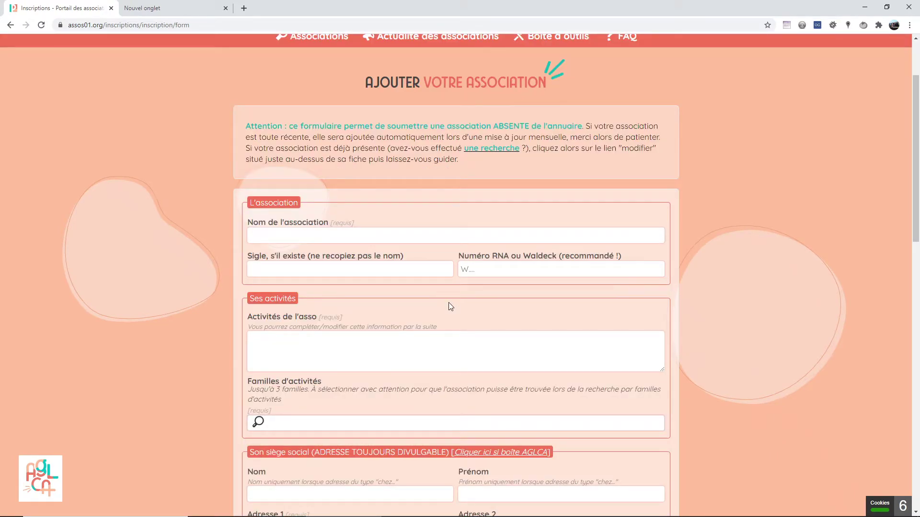
Review the association's name, acronym, RNA or Waldeck number and activity fields in the new-association form
click(299, 236)
click(313, 266)
click(499, 263)
click(347, 235)
click(517, 272)
scroll(497, 268, down, 2)
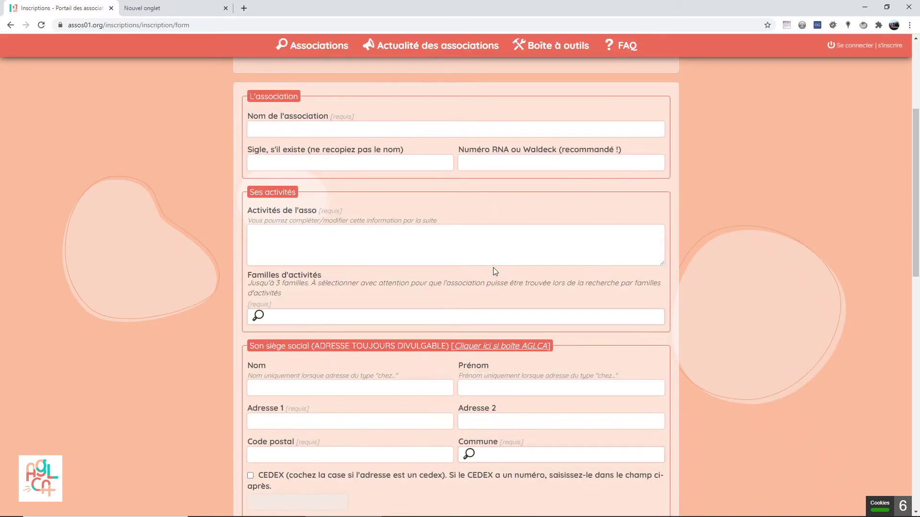
click(354, 248)
Fill the head office with the preset AGLCA mailbox address and set its map location to about latitude 46.2085, longitude 5.2323
scroll(457, 295, down, 3)
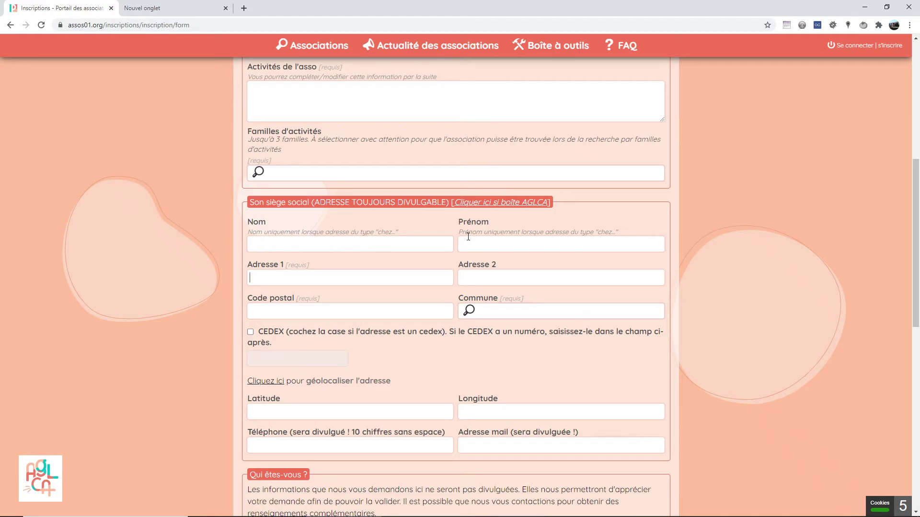
click(518, 203)
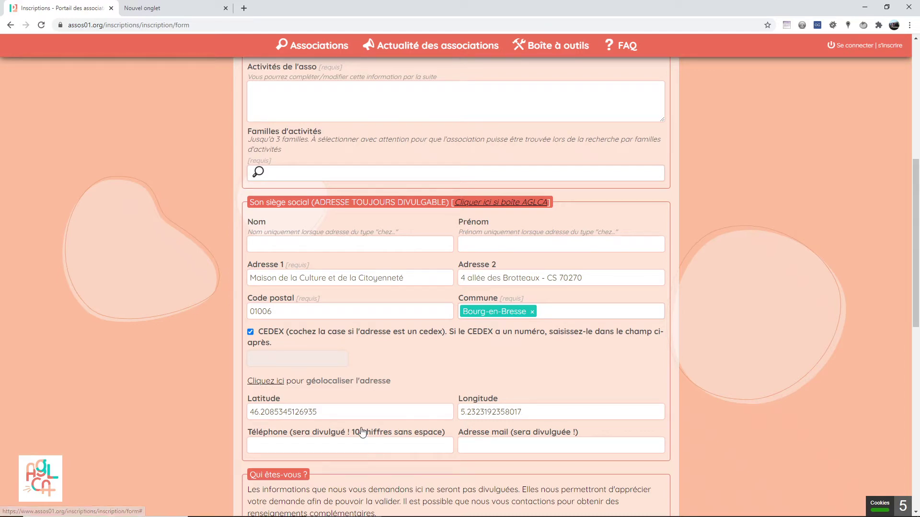
click(258, 383)
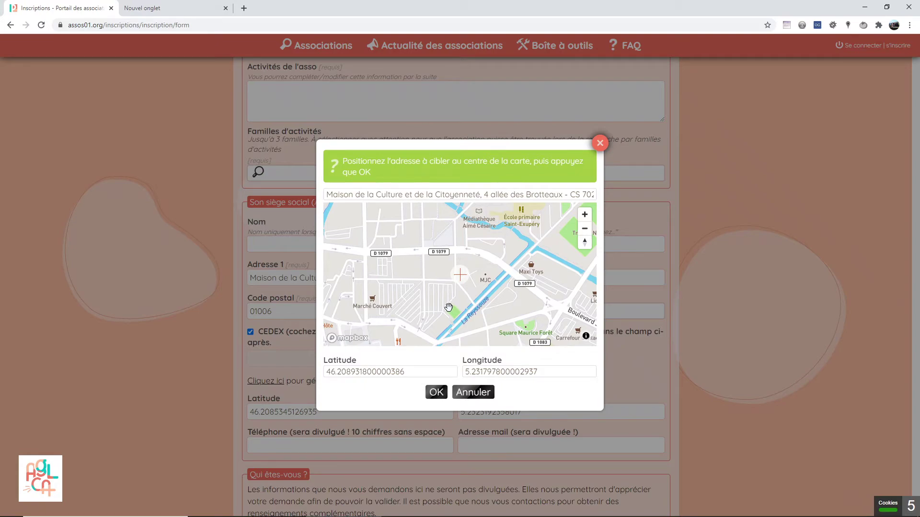
drag(448, 307, 438, 294)
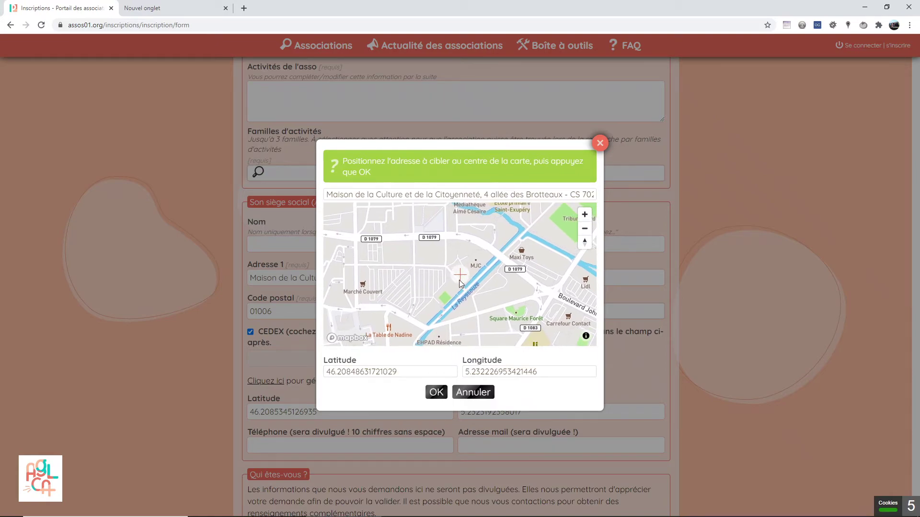
drag(488, 316, 483, 314)
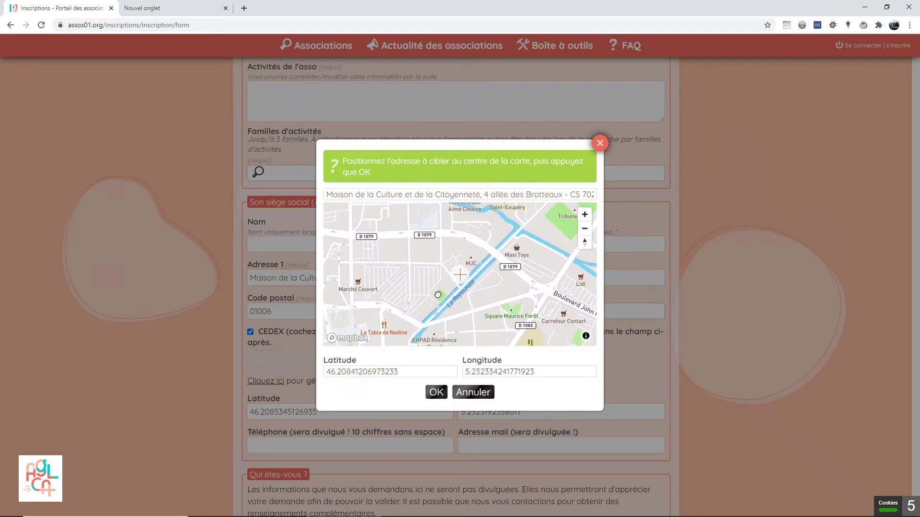
drag(437, 294, 467, 311)
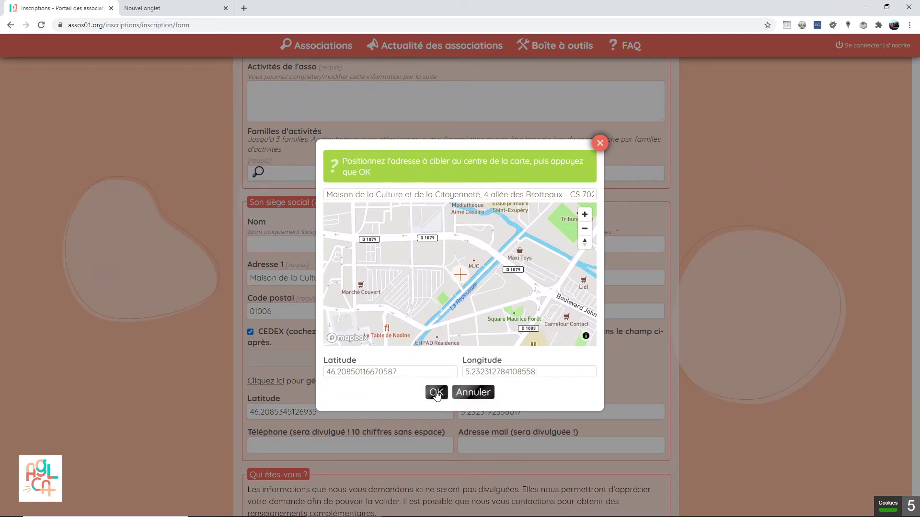
click(436, 393)
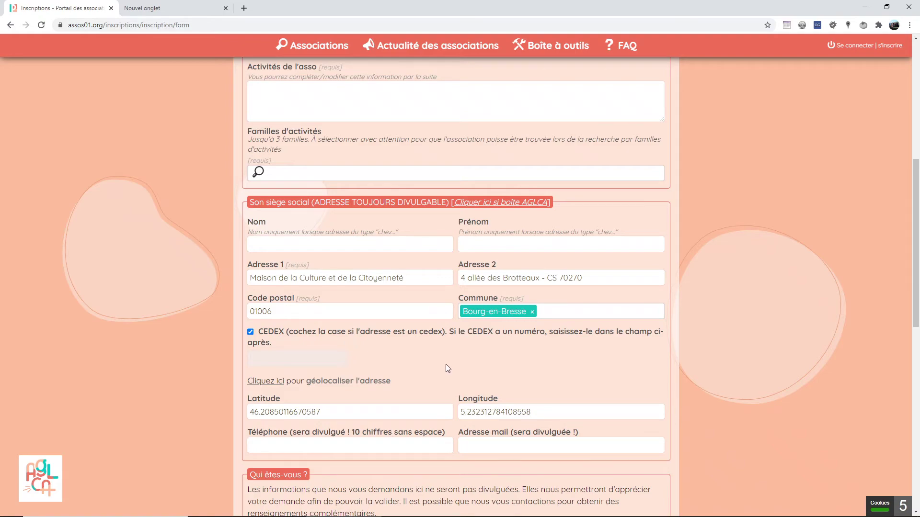
Review the head office's public telephone and e-mail fields
scroll(448, 369, down, 3)
click(320, 305)
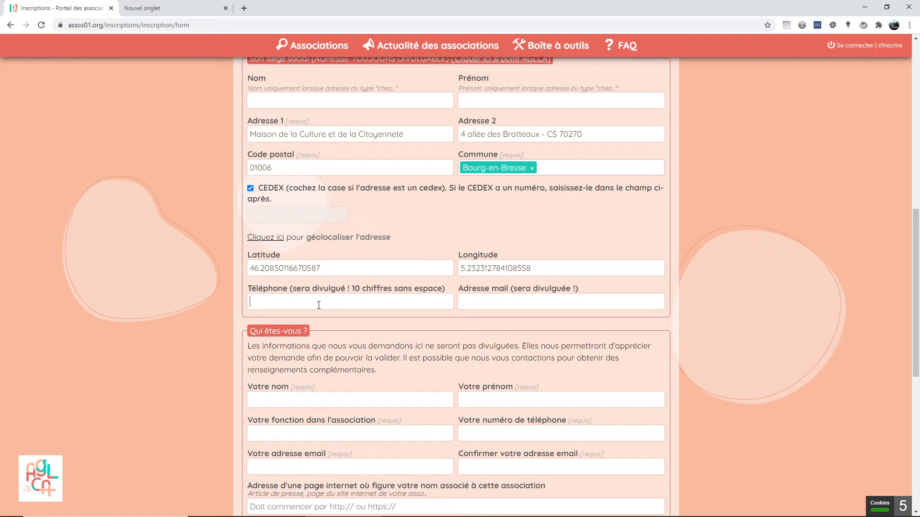
click(502, 298)
Go through the applicant's fields under "Qui êtes-vous ?" and tick the certification of membership and acceptance of the terms of use
scroll(395, 314, down, 3)
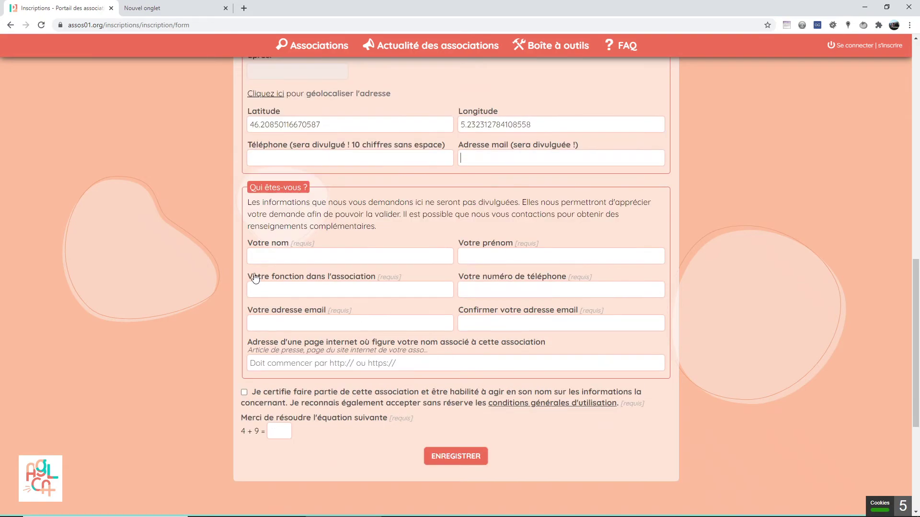
click(270, 258)
click(501, 292)
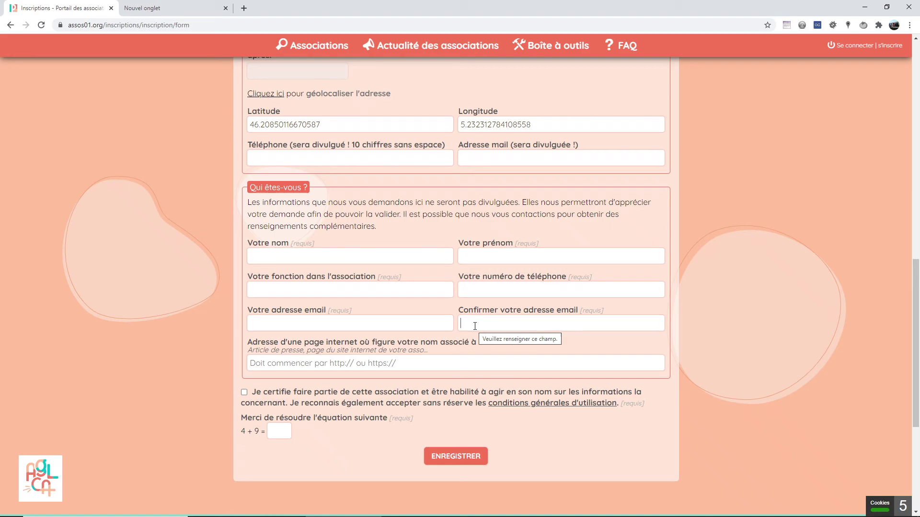
click(287, 369)
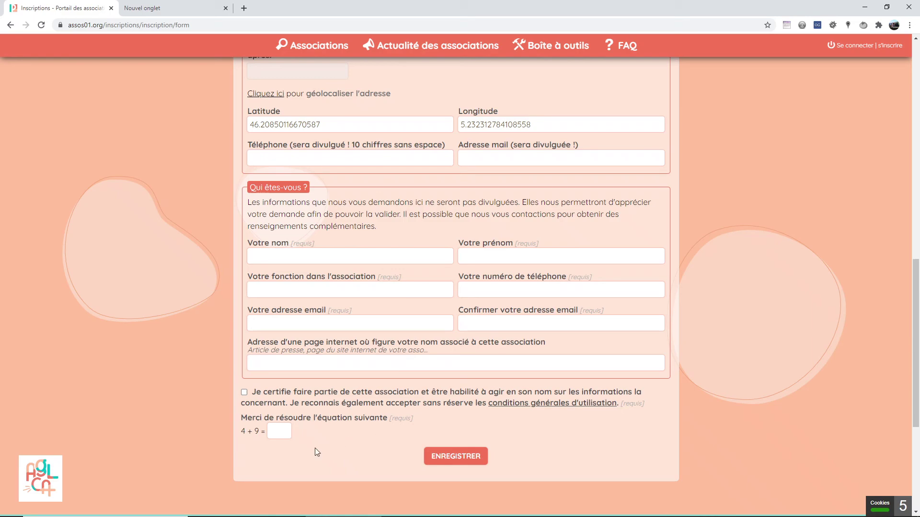
click(264, 397)
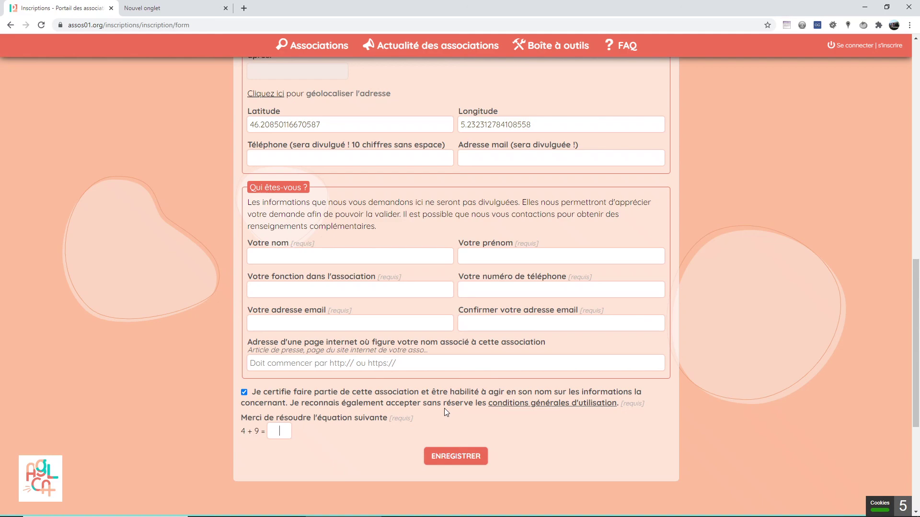
scroll(455, 249, up, 20)
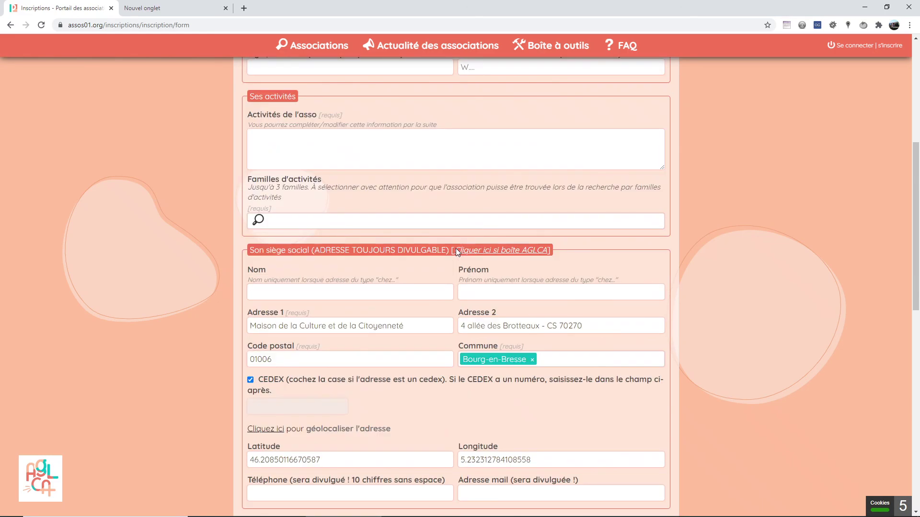